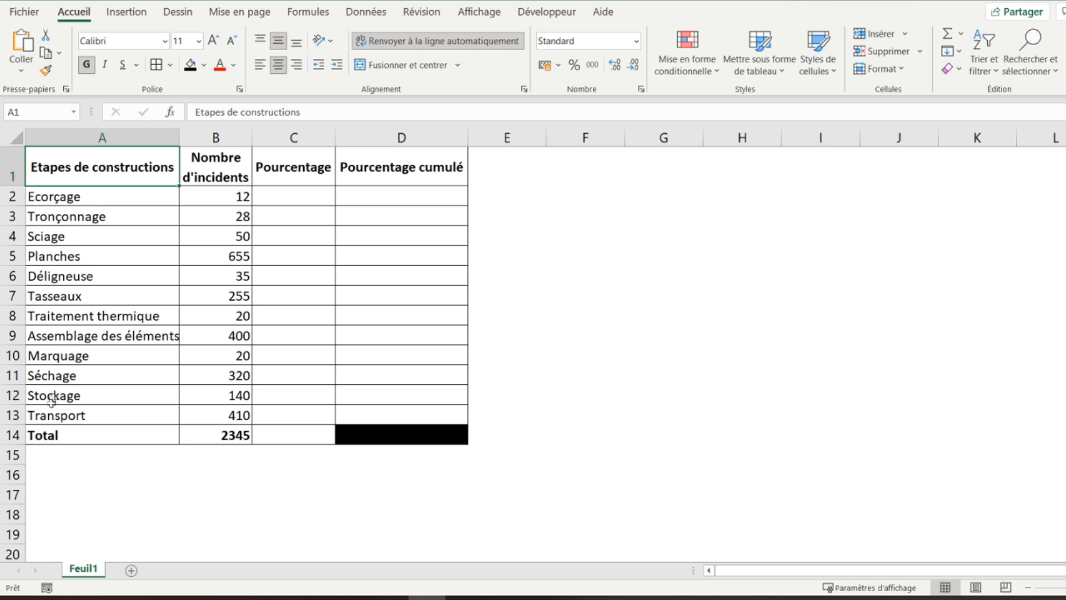
left_click(206, 177)
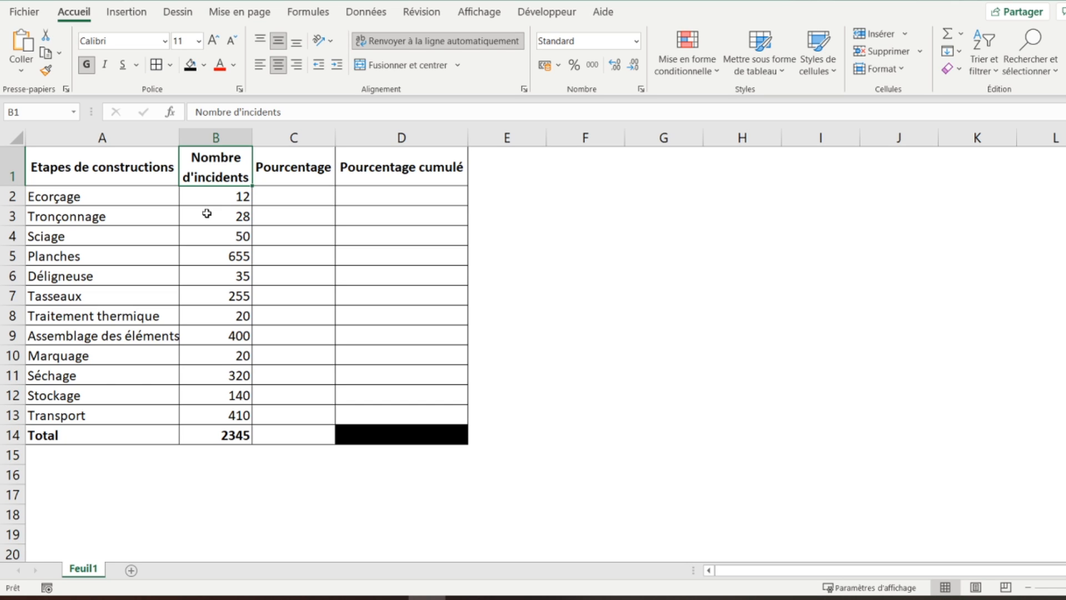
left_click(300, 174)
left_click(400, 169)
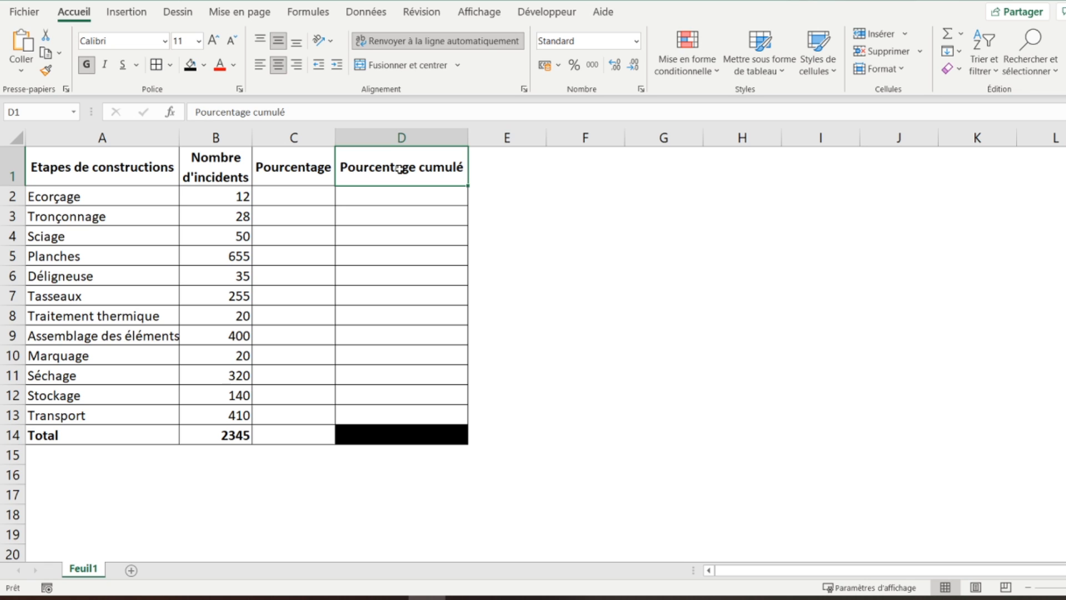
Enter the formula =B2/$B$14 in cell C2 to calculate the first step's share of the total incidents.
left_click(307, 192)
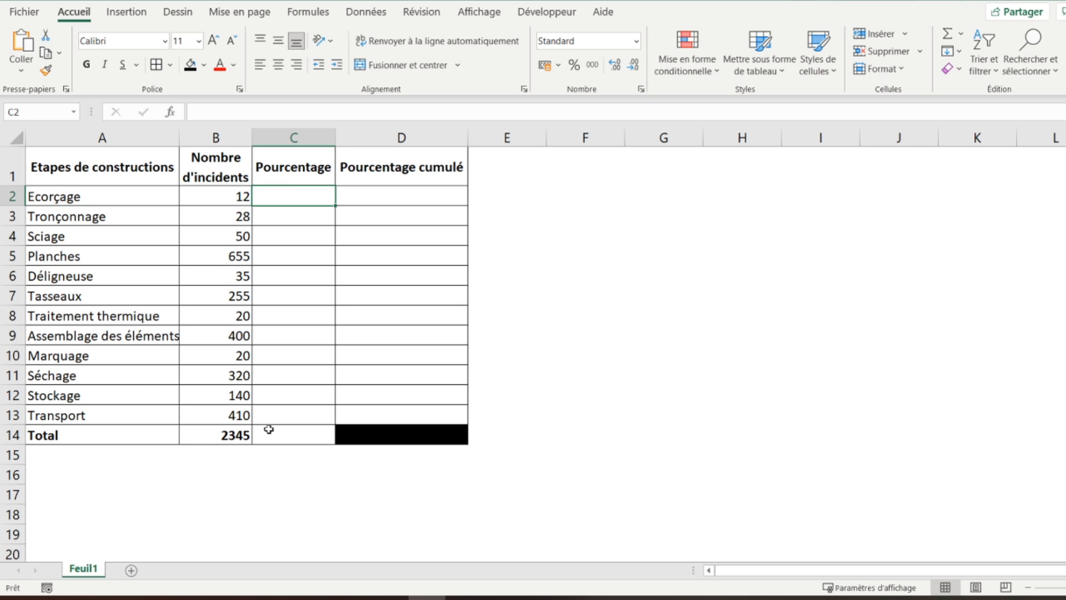
type("=")
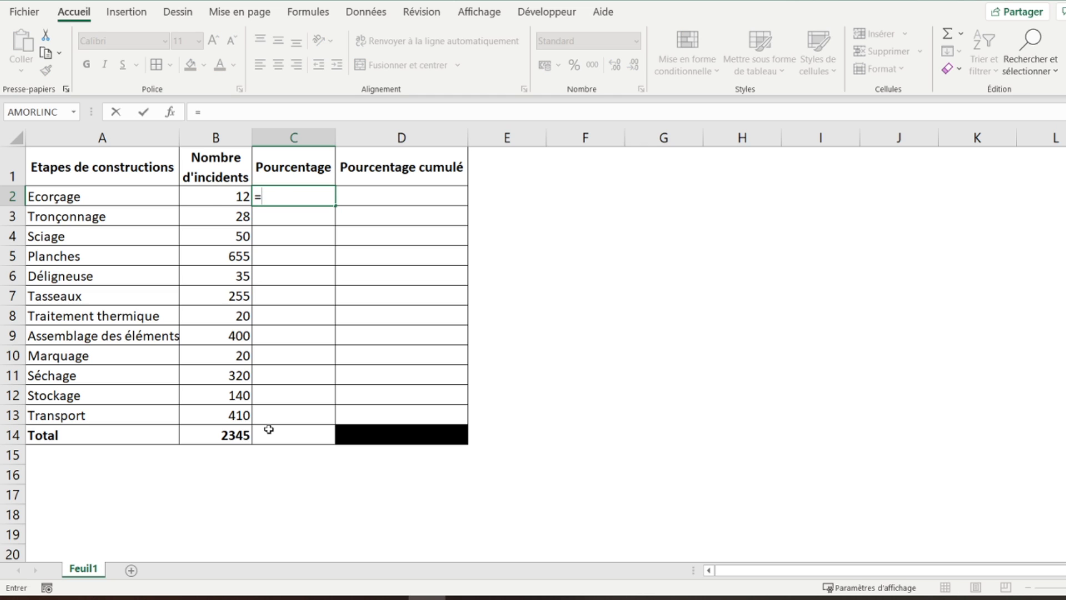
key("Left")
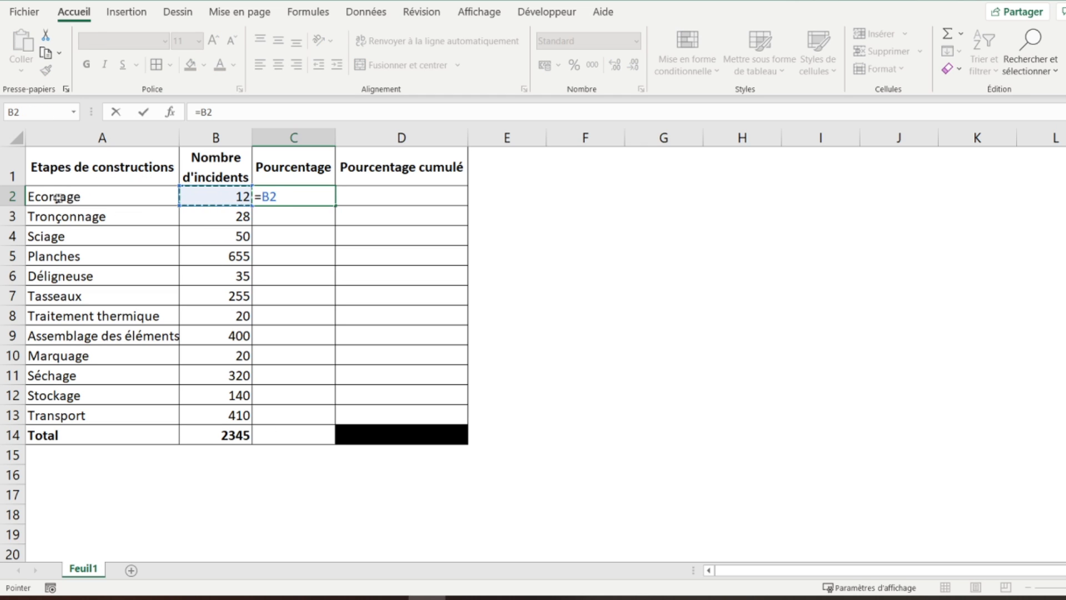
type("/")
left_click(197, 432)
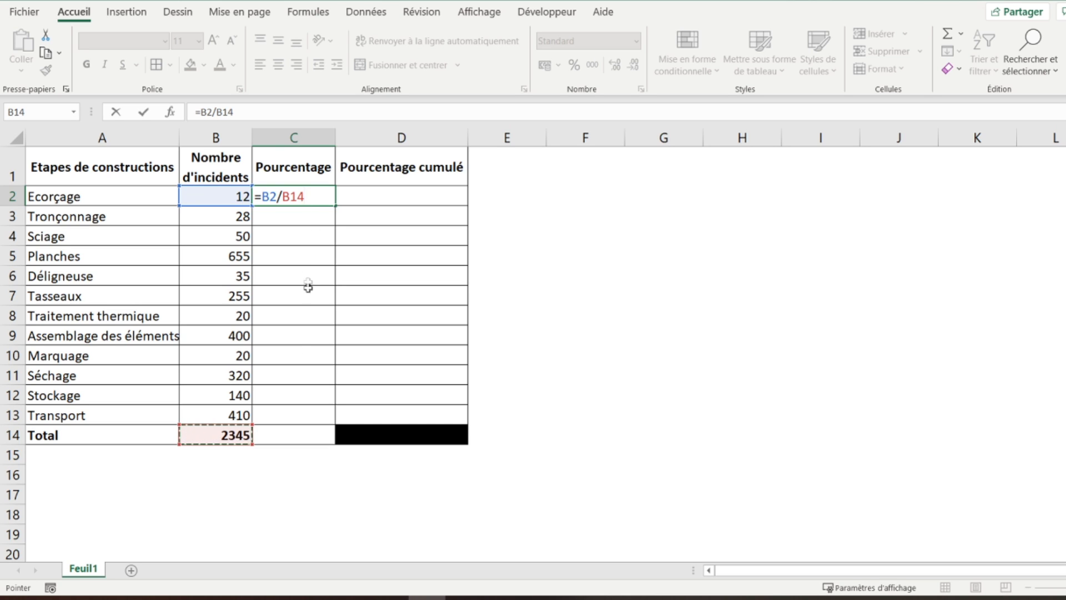
left_click(227, 113)
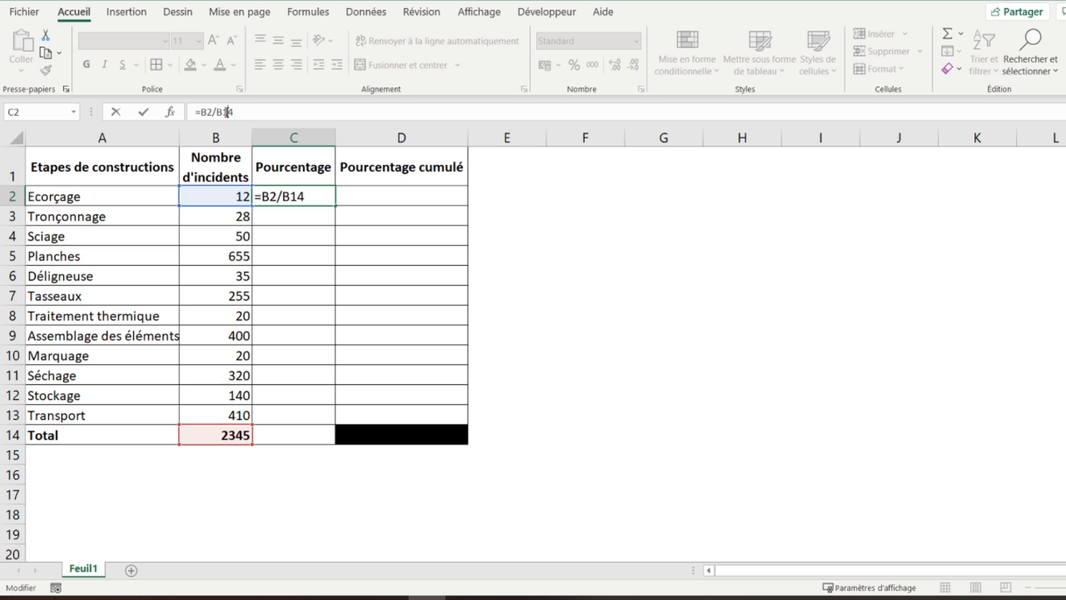
key("F4")
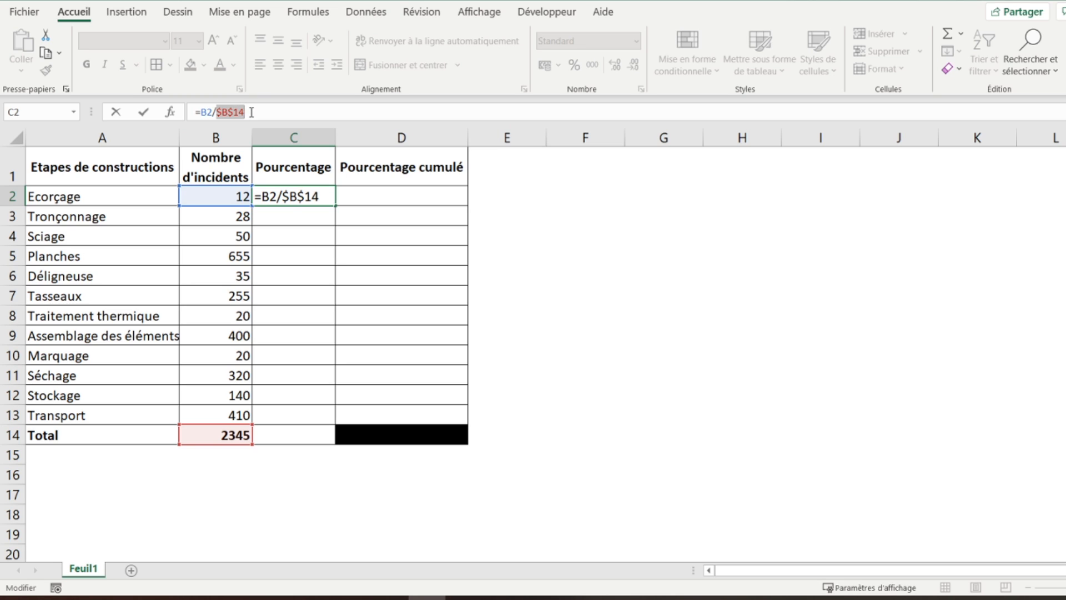
key("Return")
Fill the percentage formula from C2 down to C13.
left_click(309, 197)
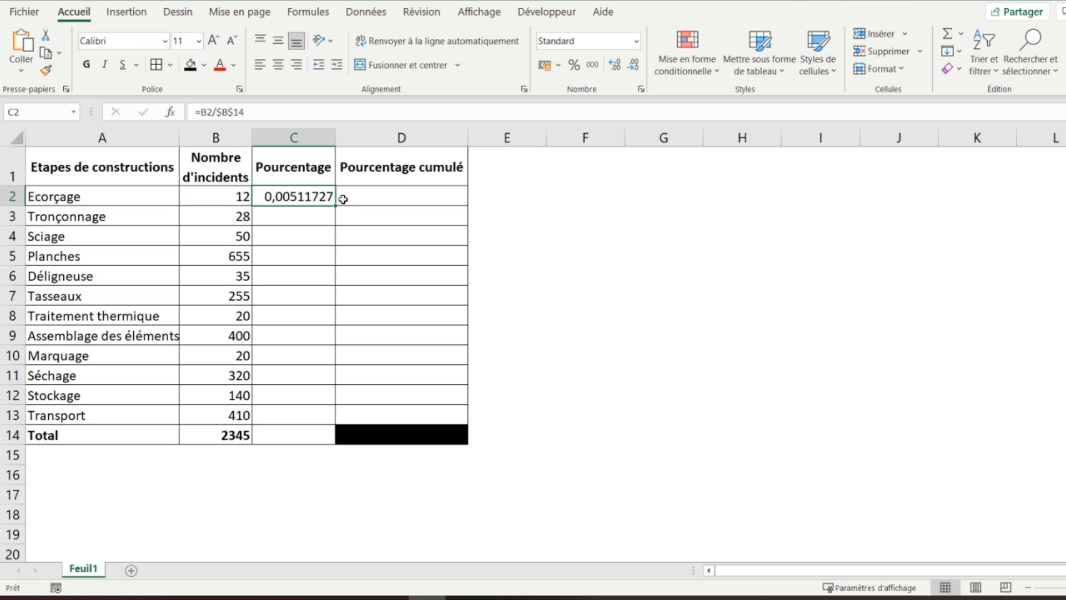
left_click(334, 215)
left_click(330, 198)
left_click_drag(336, 207, 330, 419)
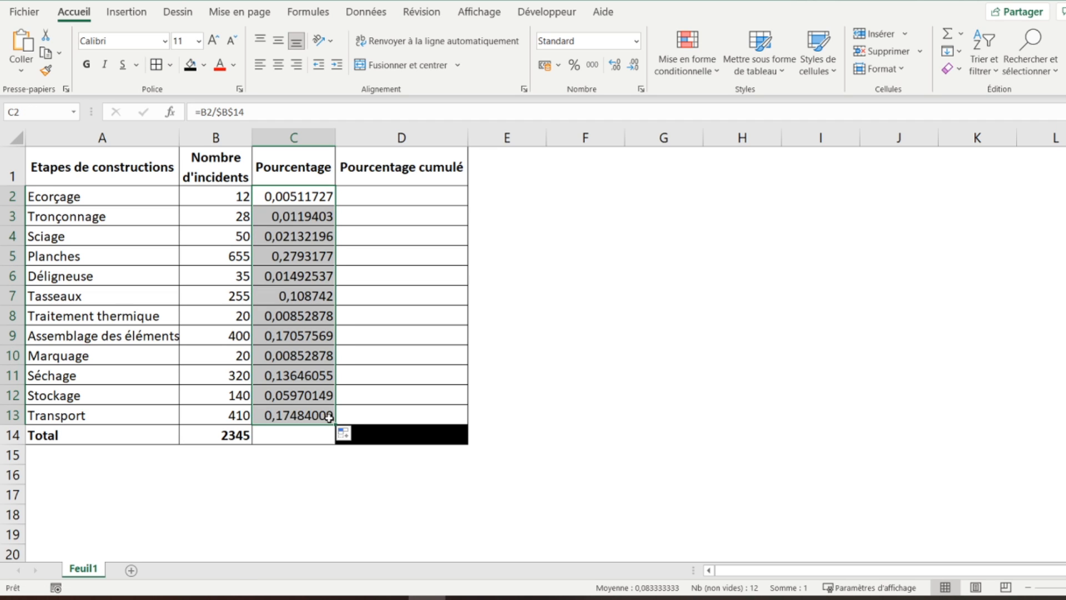
Add an automatic sum of the Pourcentage column in the Total row, cell C14.
left_click(290, 432)
left_click(948, 33)
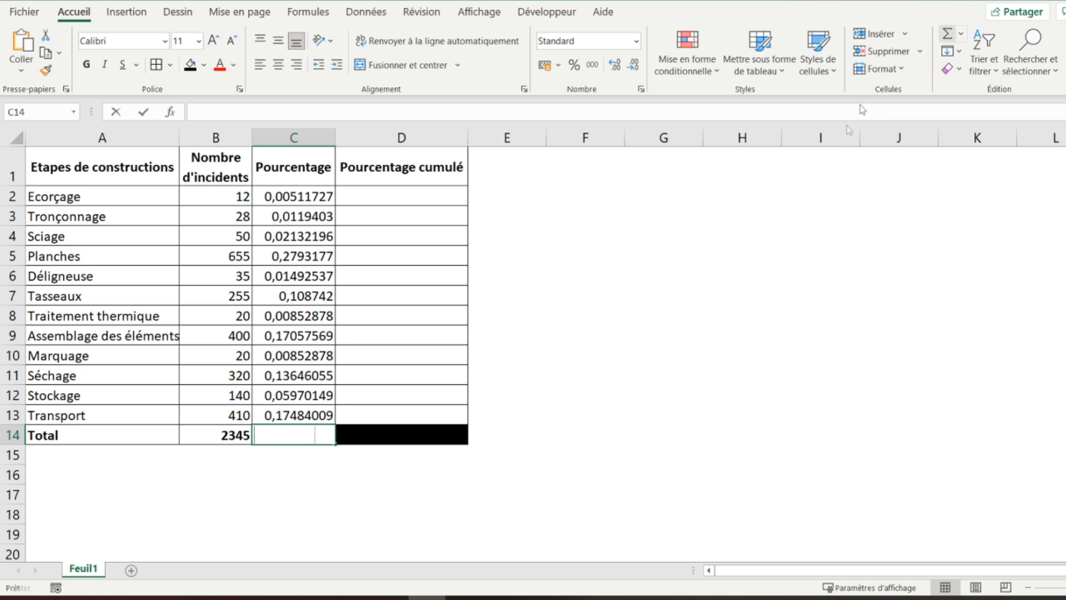
key("Return")
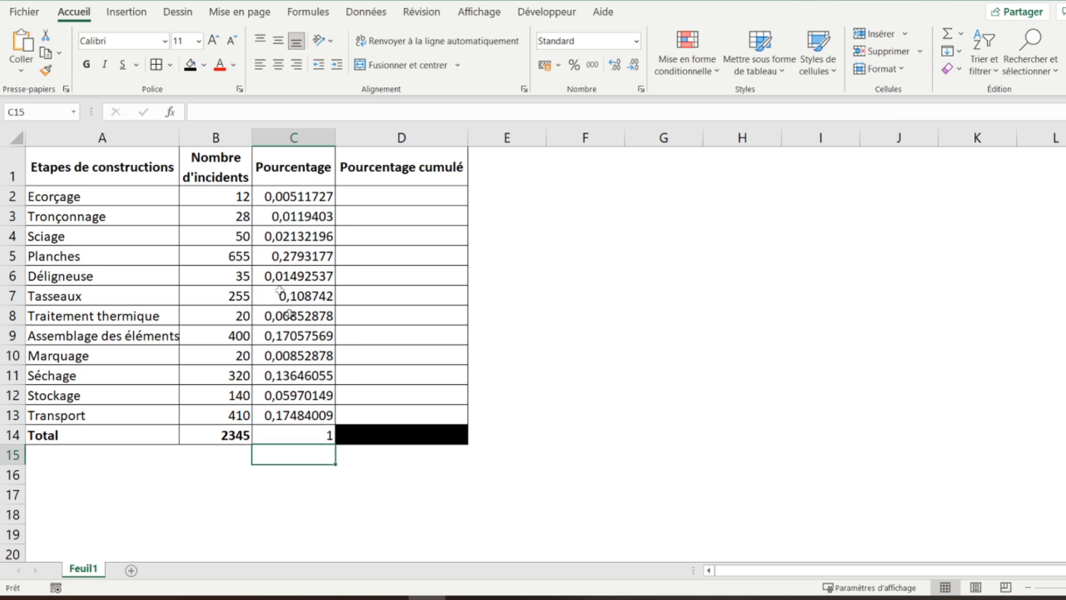
Format cells C2:C14 as percentages with two decimal places.
left_click_drag(293, 200, 310, 428)
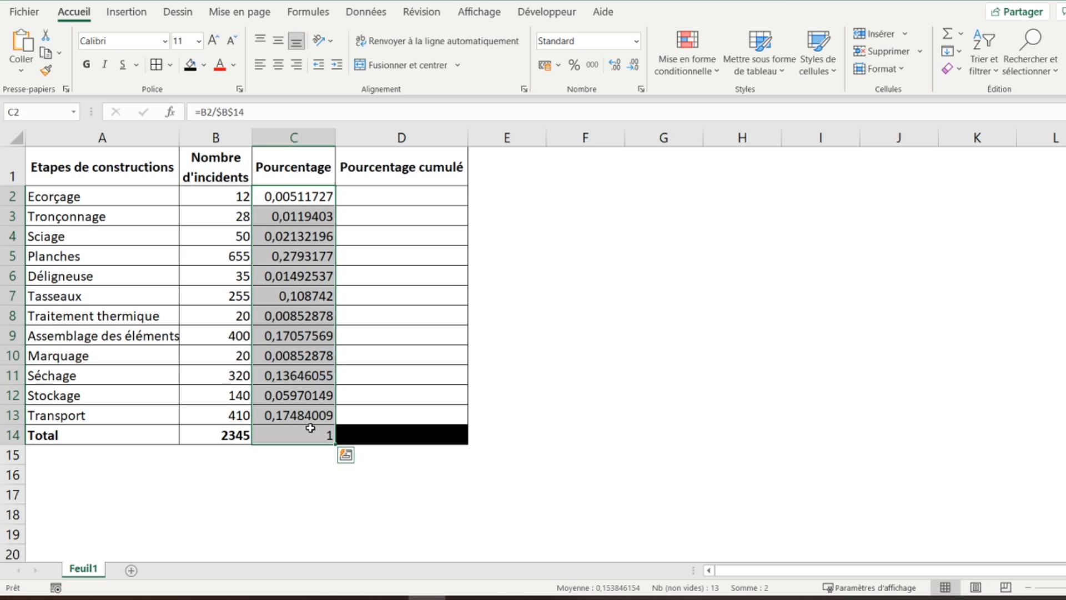
left_click(576, 66)
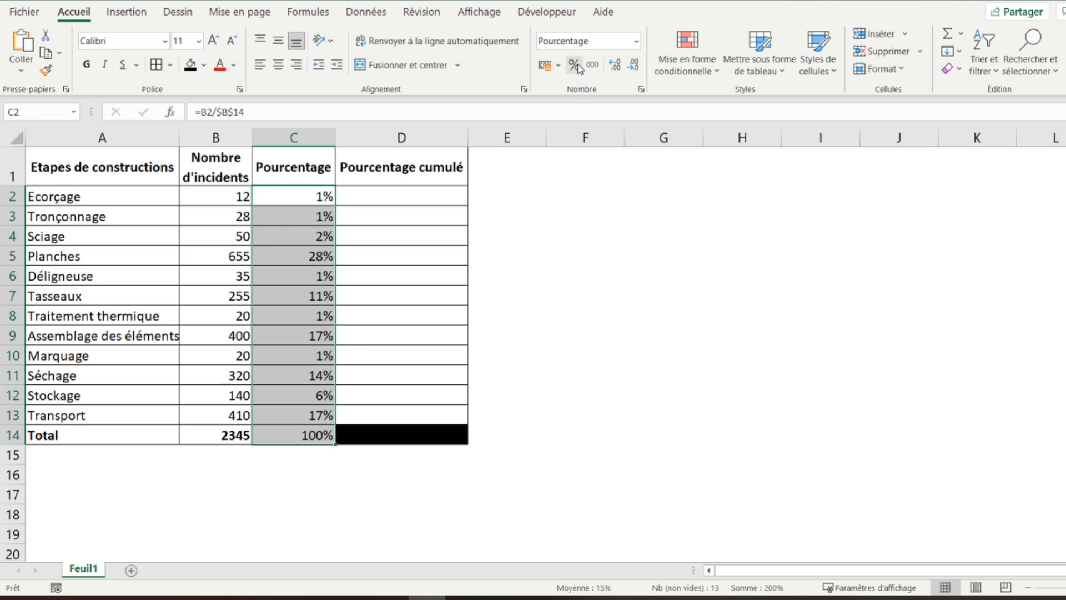
left_click(615, 65)
left_click(615, 65)
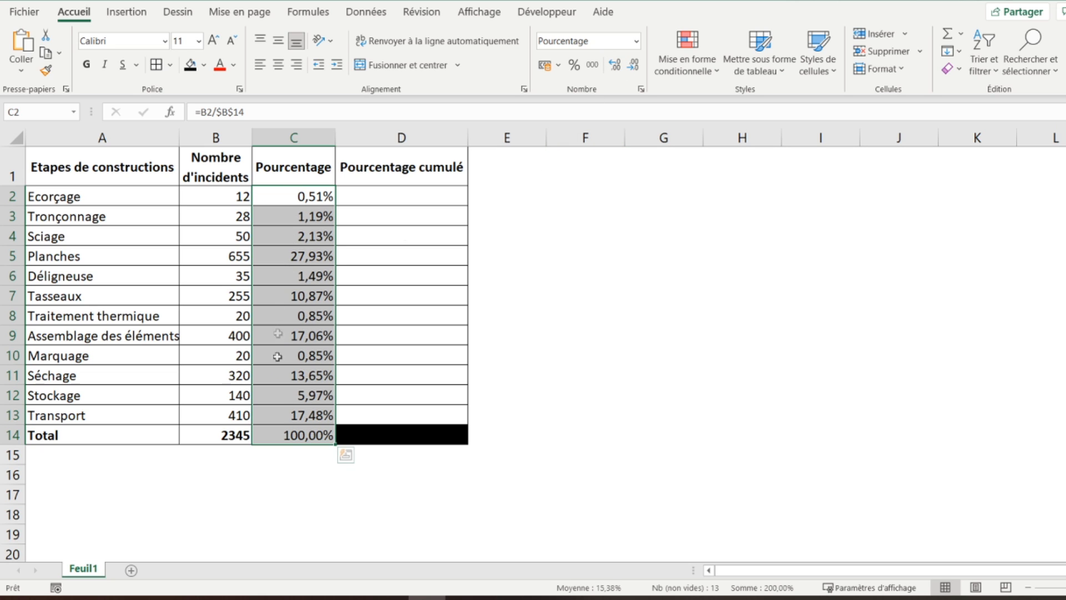
Sort the table range A1:D13, excluding the Total row, by Nombre d'incidents in the order Du plus grand au plus petit.
left_click(395, 198)
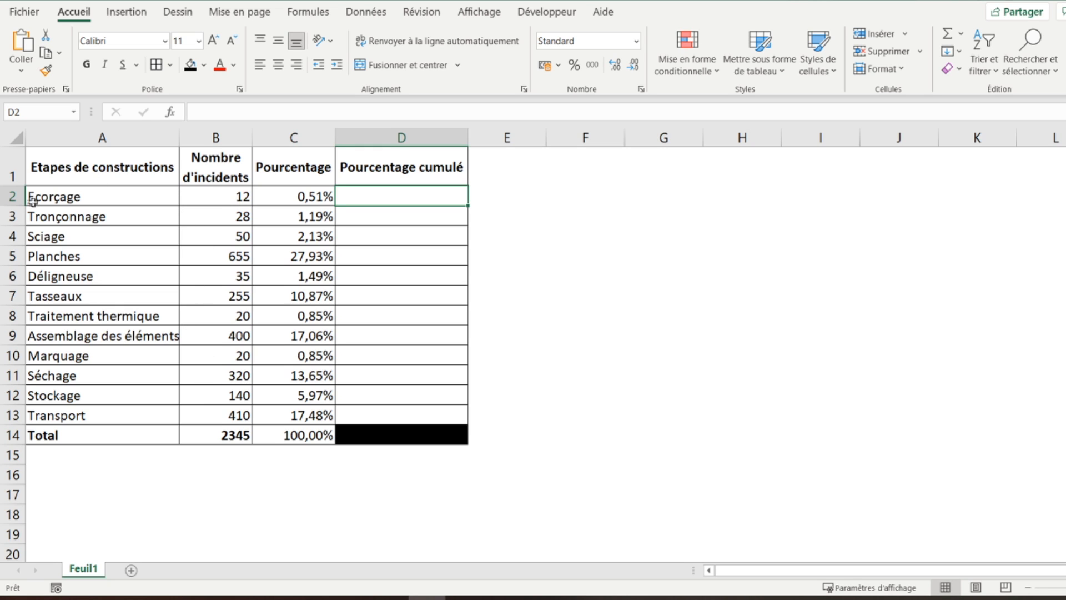
left_click_drag(49, 191, 376, 409)
left_click_drag(109, 175, 395, 420)
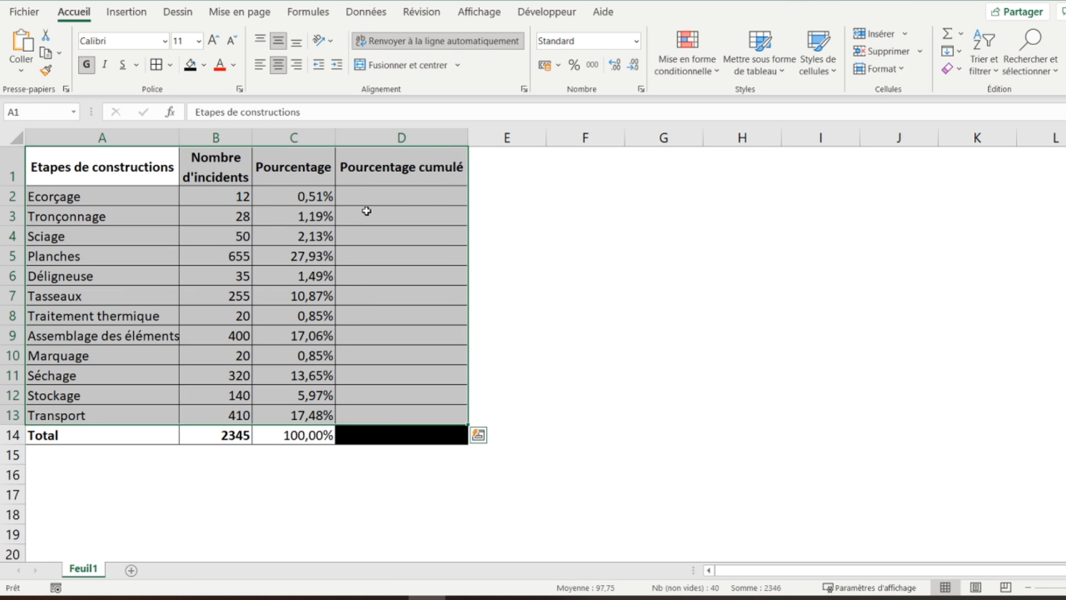
left_click(132, 18)
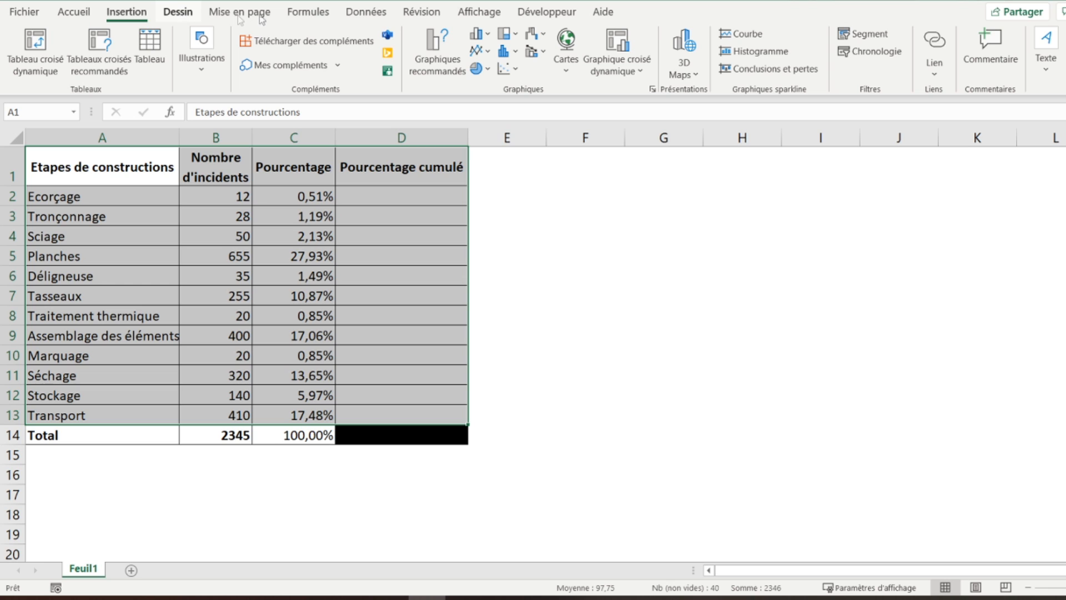
left_click(364, 16)
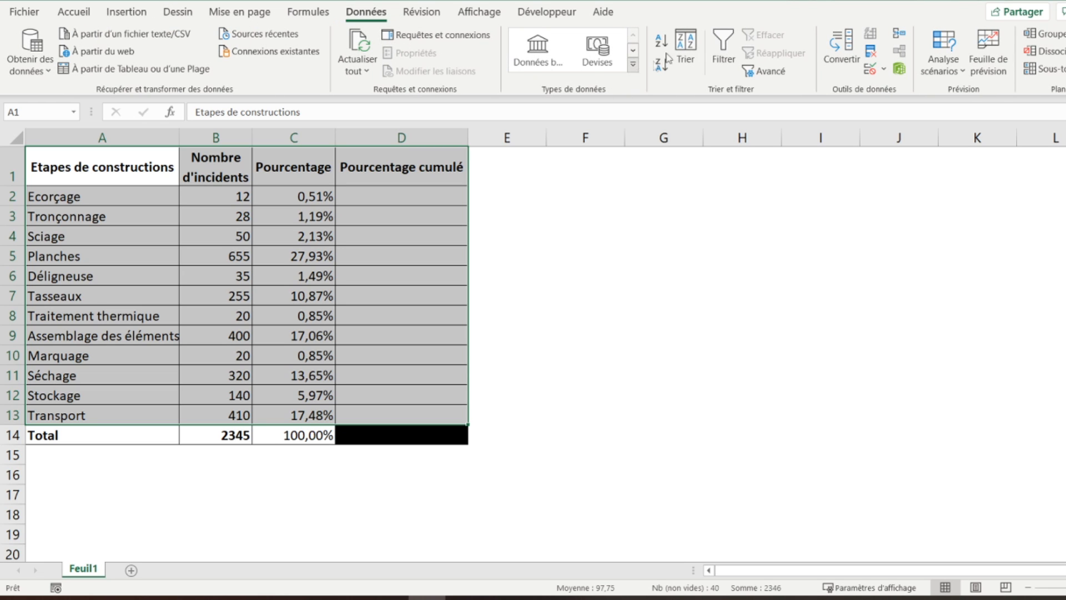
left_click(686, 52)
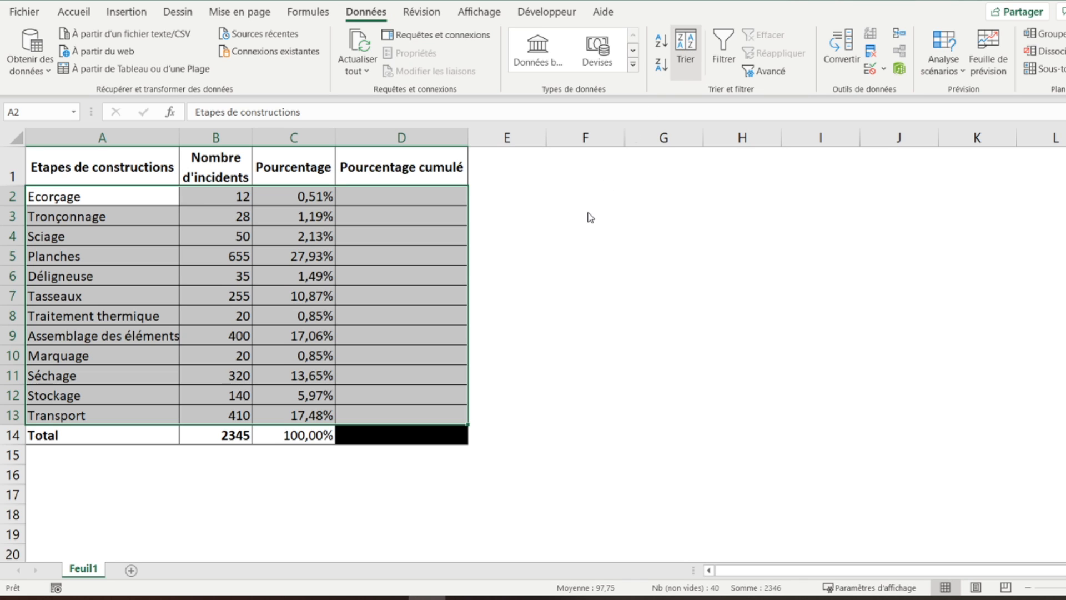
left_click_drag(745, 170, 527, 162)
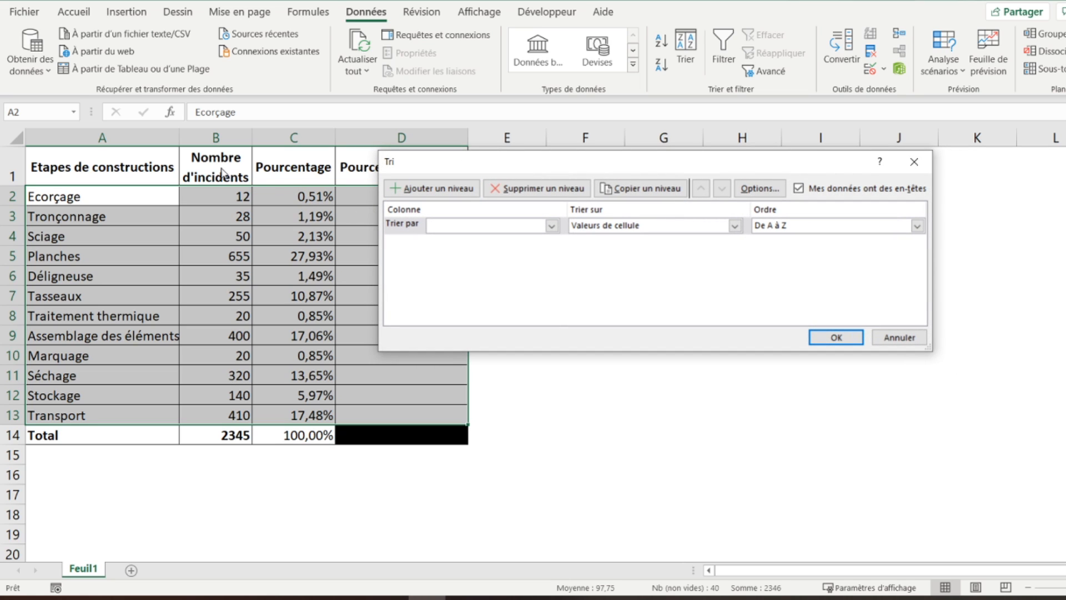
left_click(477, 231)
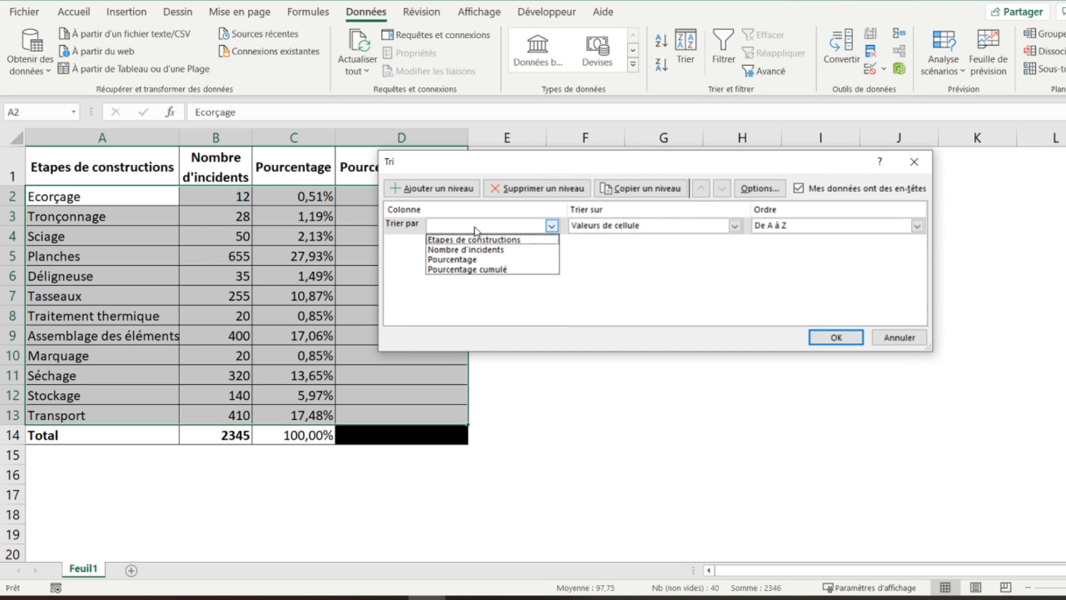
left_click(466, 251)
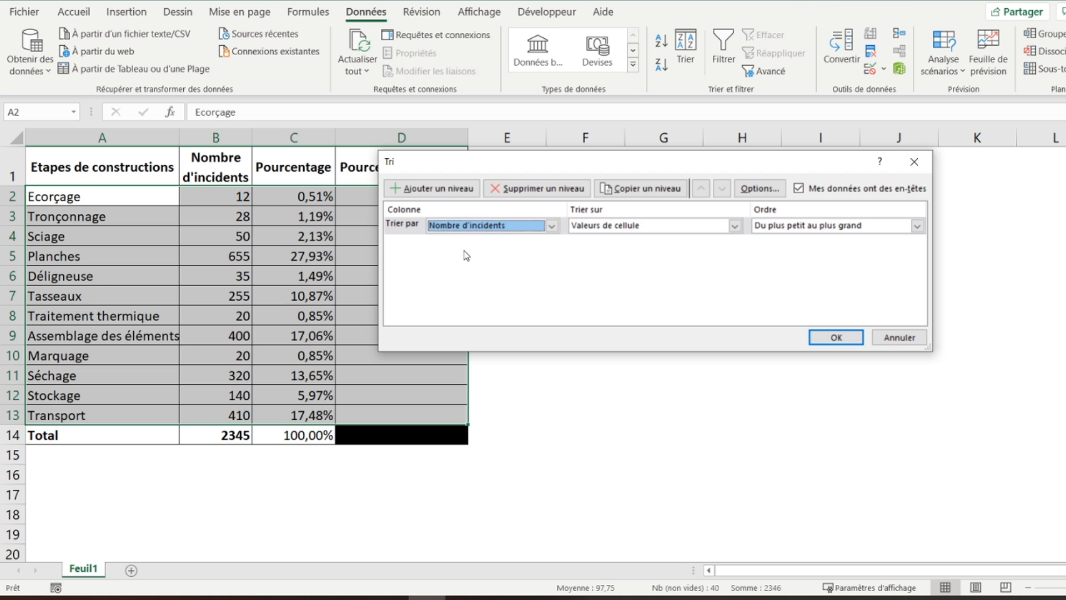
left_click(816, 231)
left_click(795, 249)
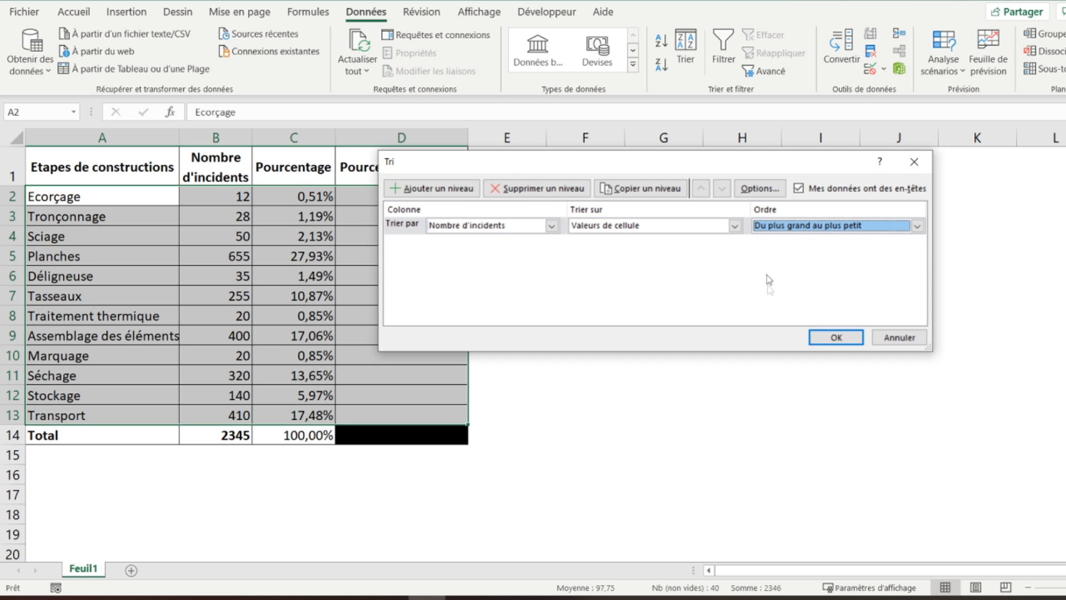
left_click(835, 337)
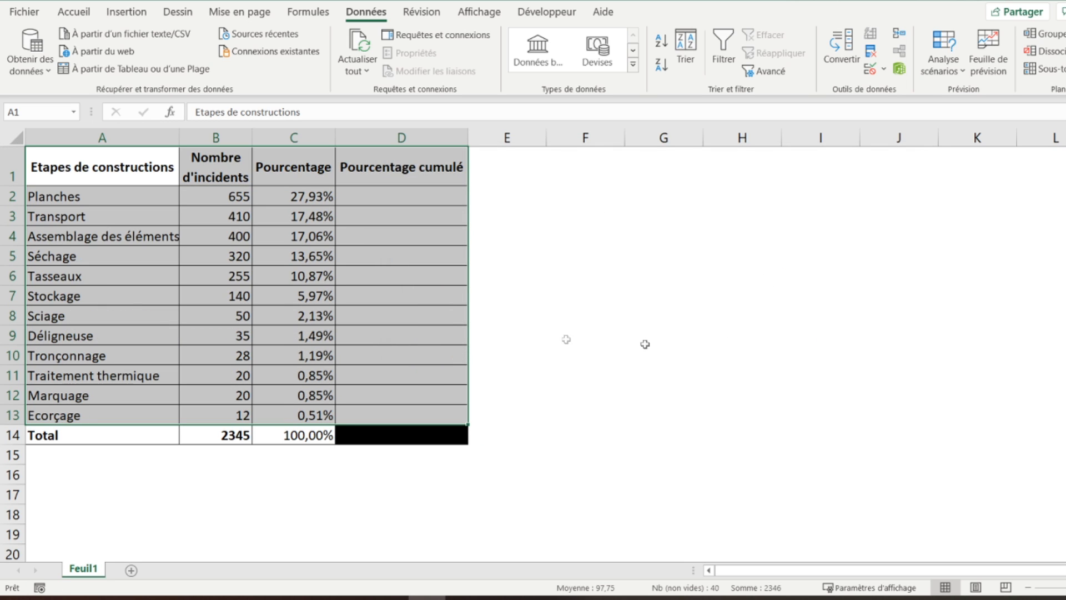
left_click(64, 194)
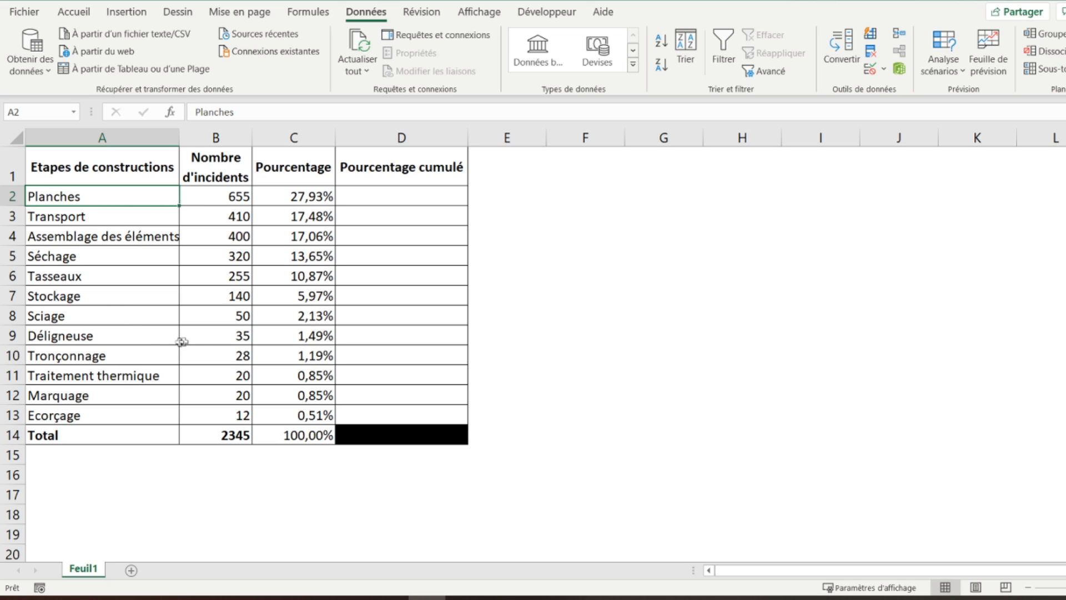
left_click(216, 196)
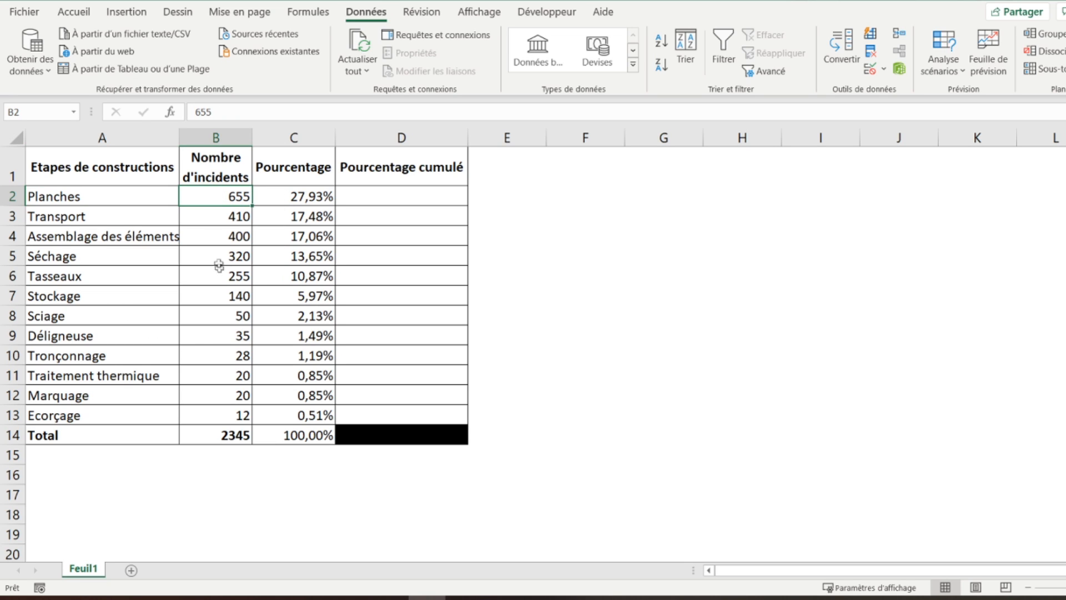
Enter the formula =C2 in cell D2 to start the cumulative percentage column.
left_click(396, 200)
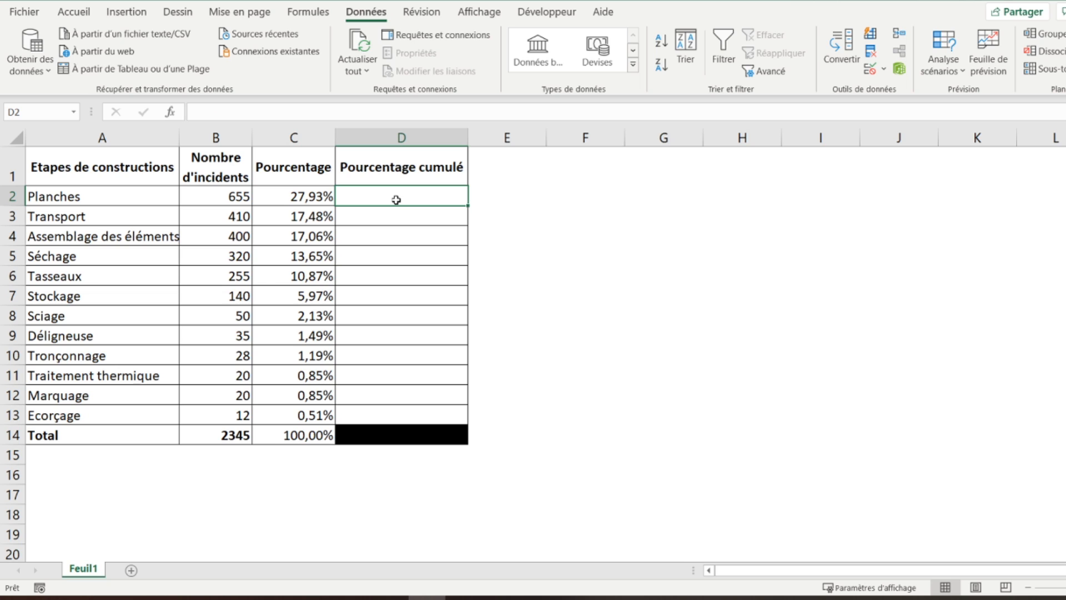
type("=")
key("Left")
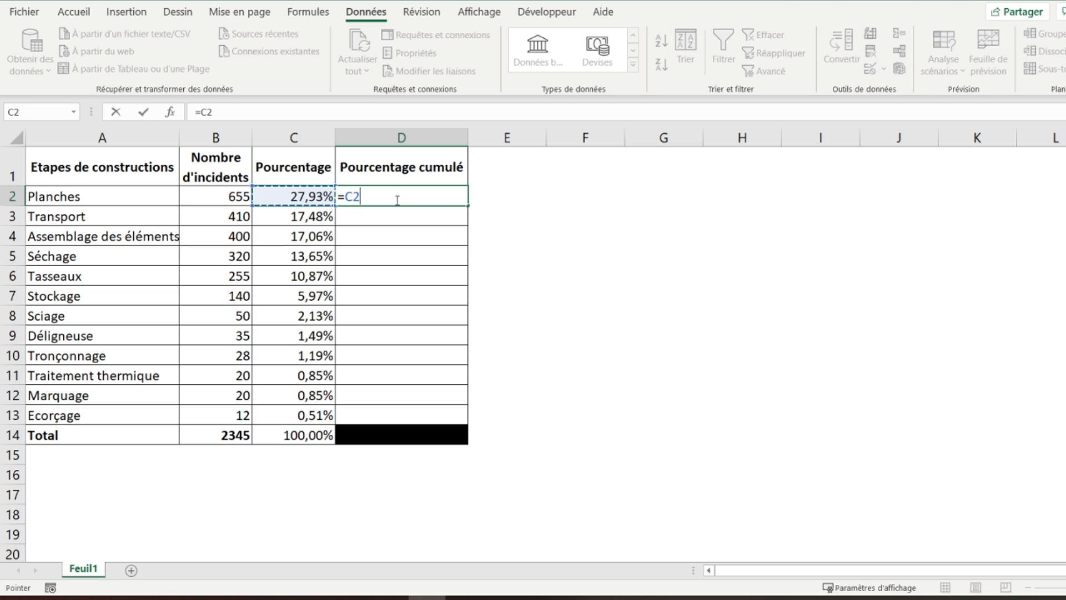
key("Return")
left_click(309, 195)
Enter the formula =D2+C3 in cell D3 to add the row's percentage to the previous cumulative value.
left_click(394, 217)
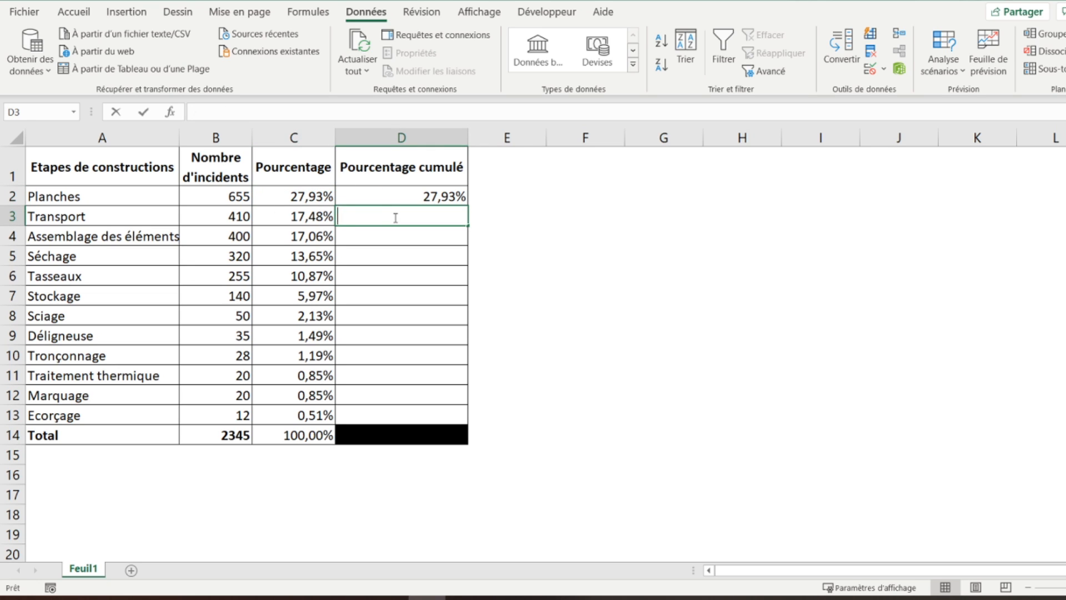
type("=")
key("Up")
type("+")
key("Left")
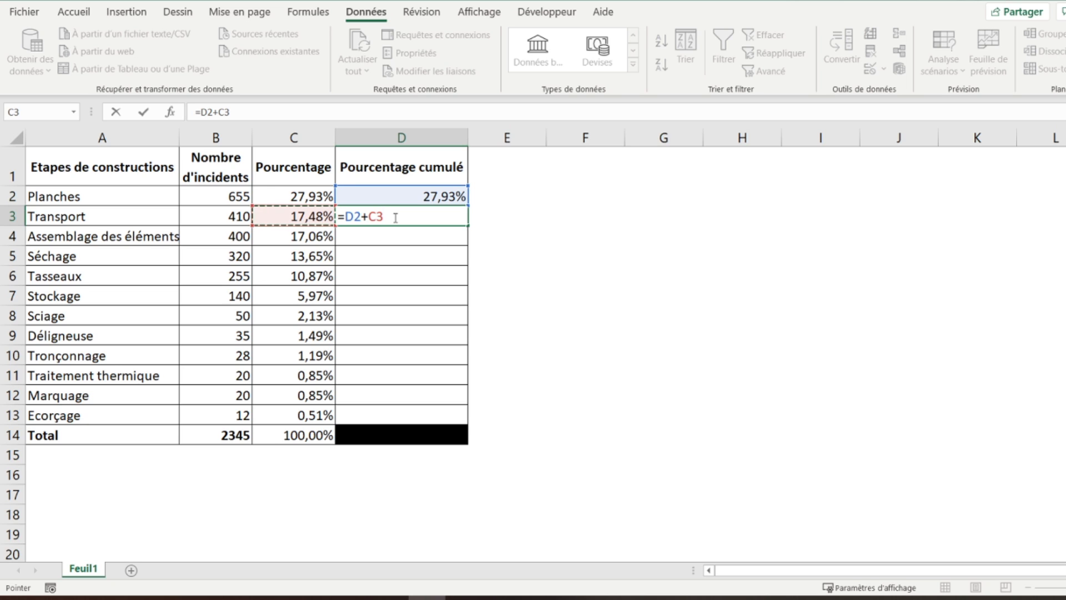
key("Return")
Fill the cumulative percentage formula from D3 down to D13.
left_click(394, 217)
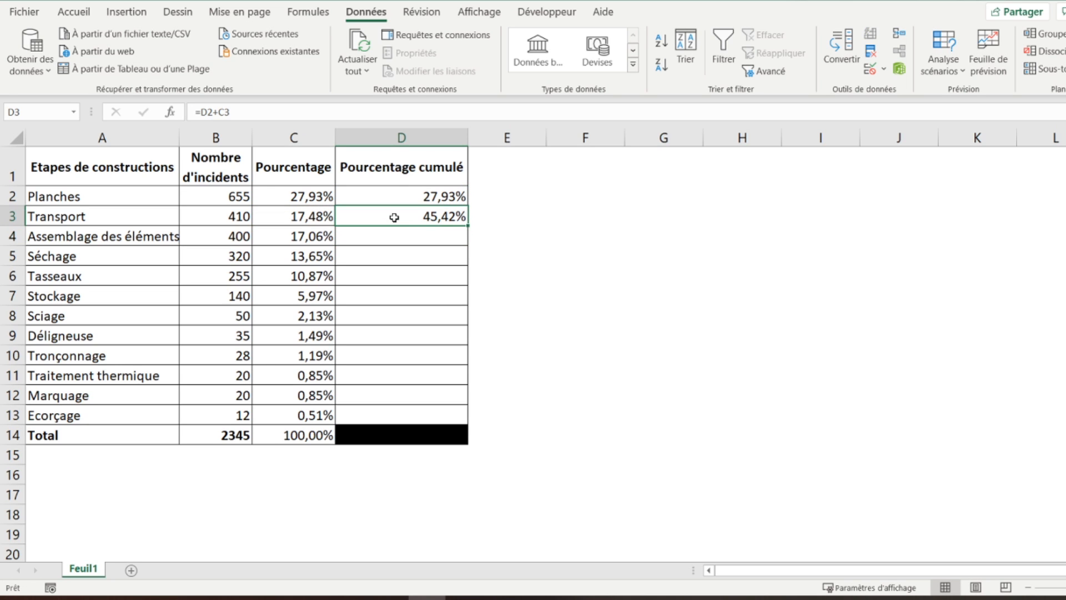
left_click_drag(470, 225, 456, 419)
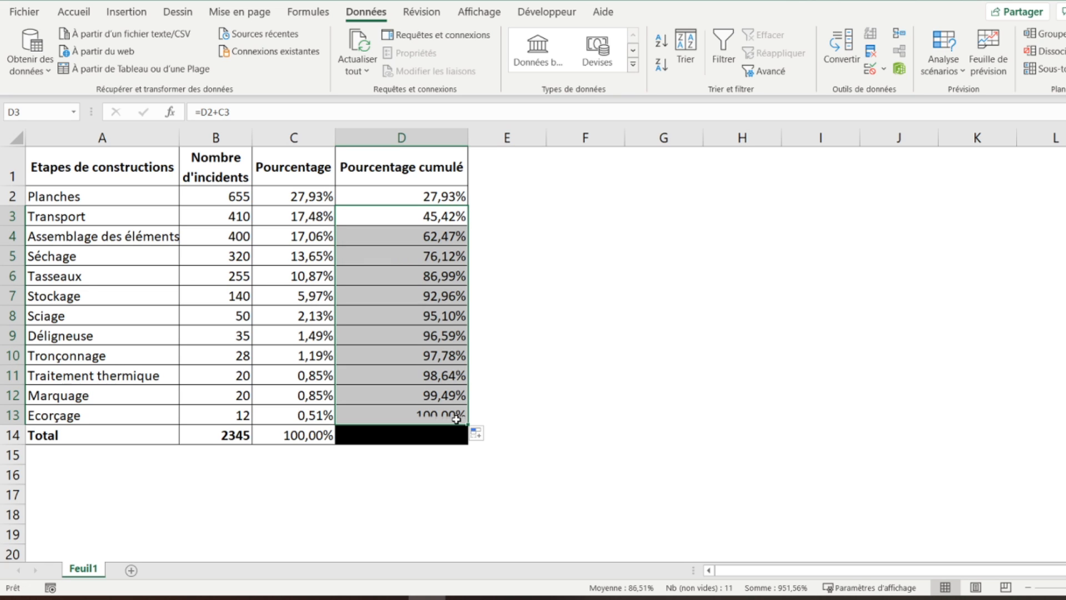
left_click(378, 416)
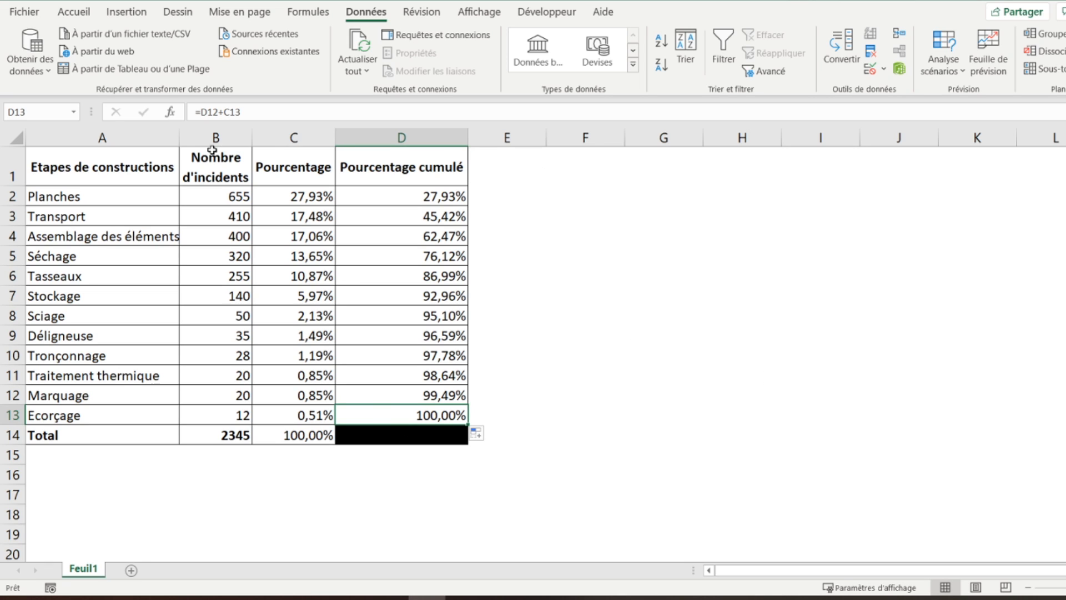
left_click(133, 164)
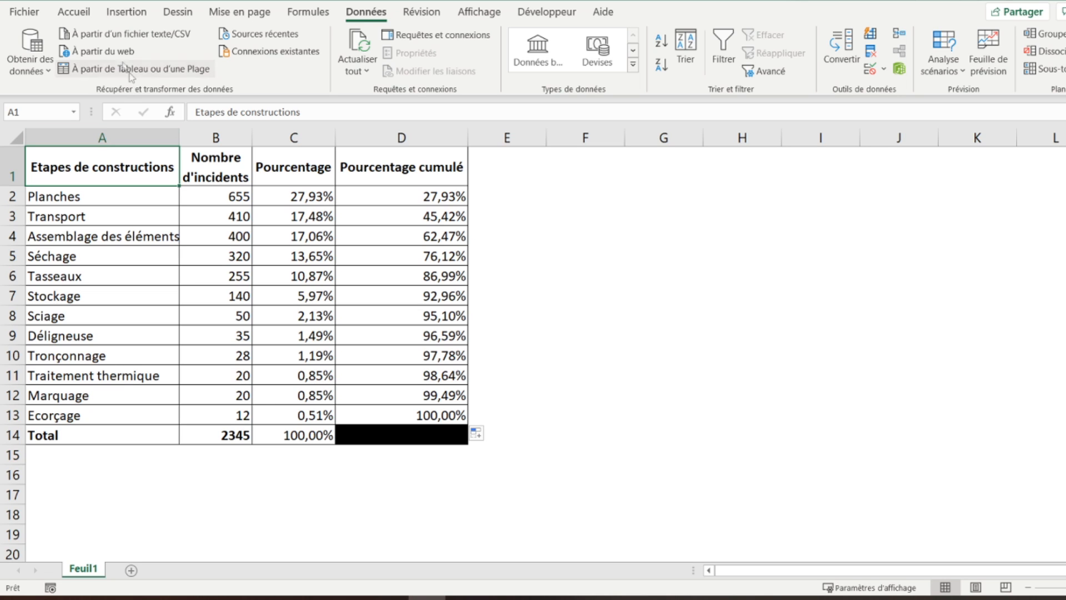
Insert a clustered column and line combo chart with a secondary axis from the range A1:D13, leaving out the Total row.
left_click(128, 14)
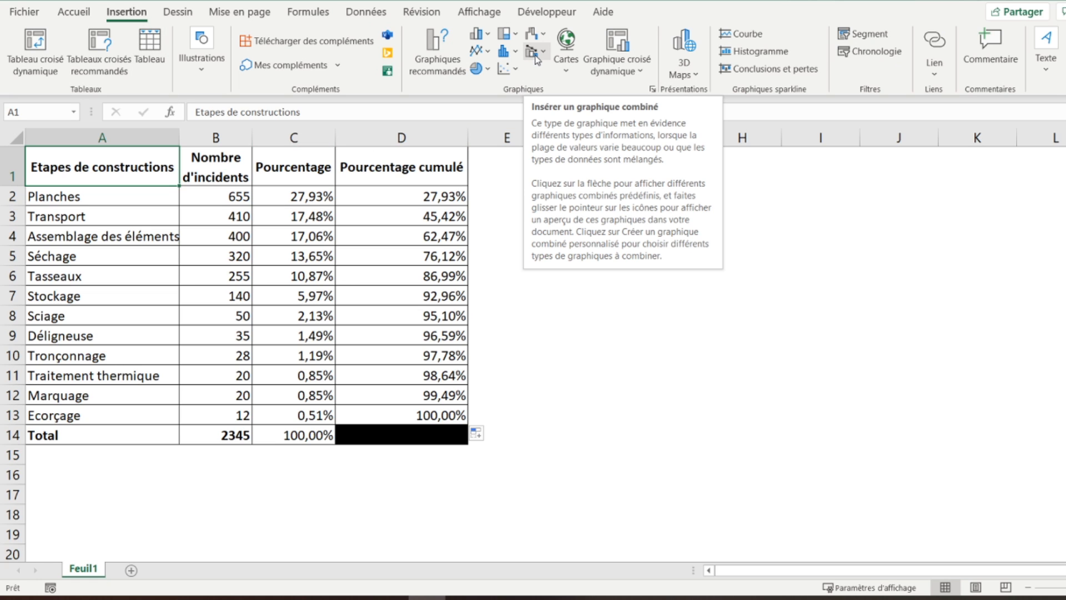
left_click_drag(86, 161, 377, 414)
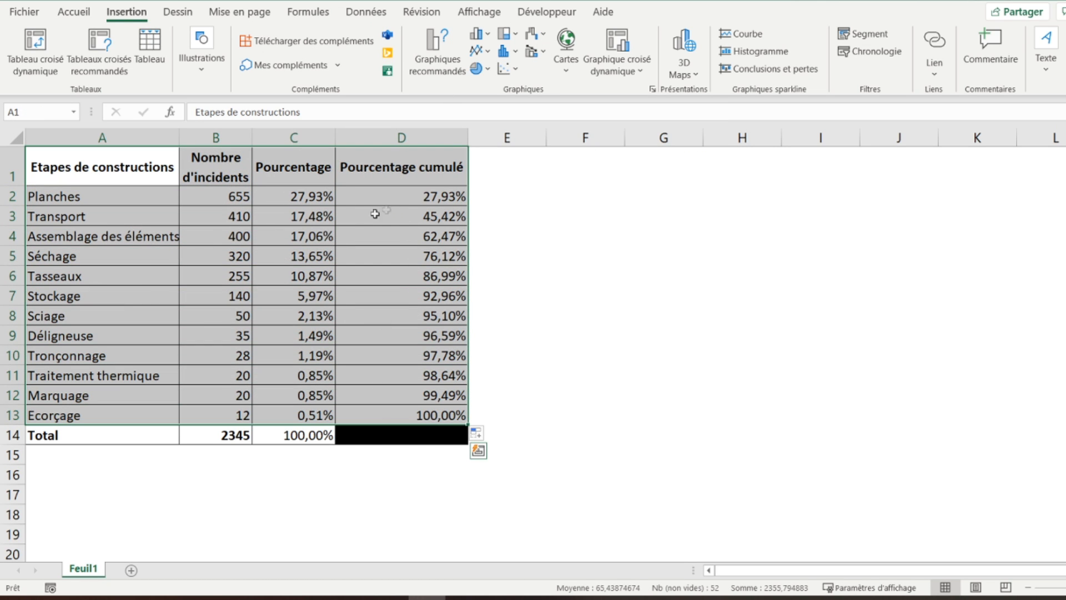
left_click(539, 53)
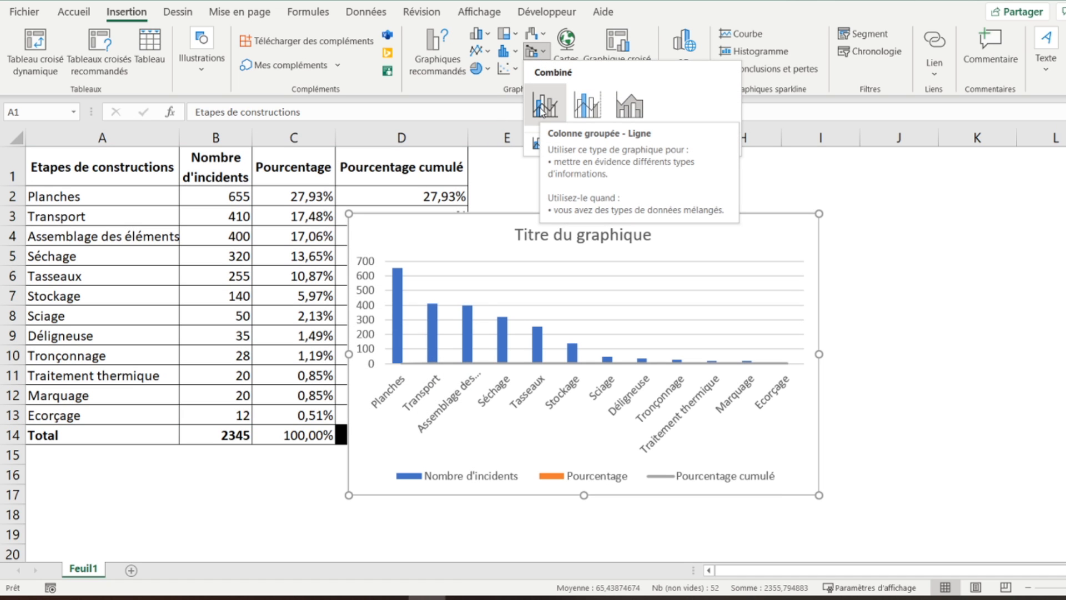
left_click(586, 111)
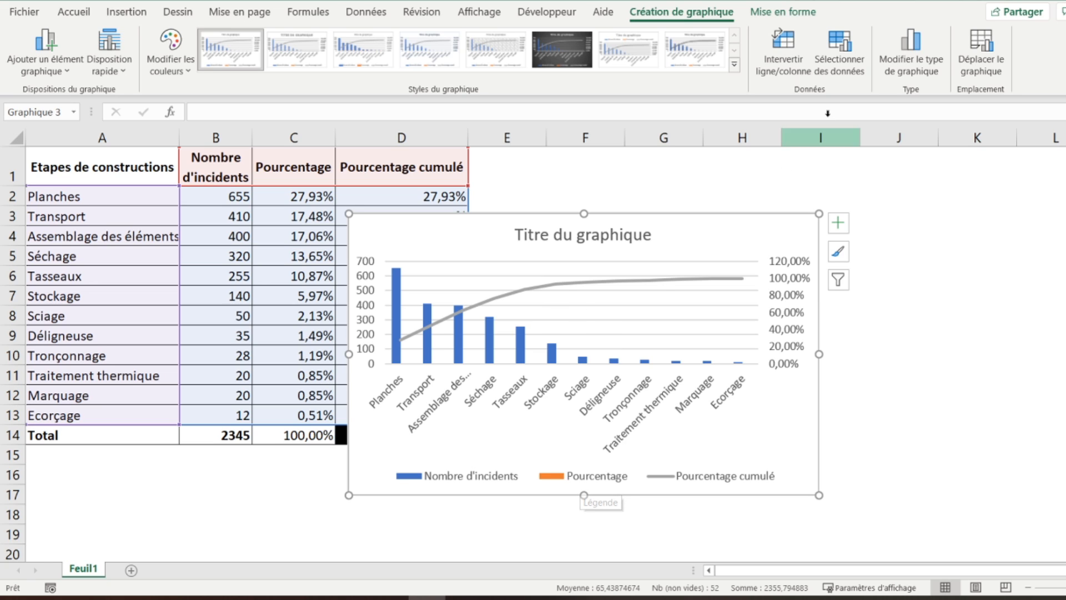
Remove the Pourcentage series from the chart's data source, keeping Nombre d'incidents and Pourcentage cumulé.
left_click(840, 75)
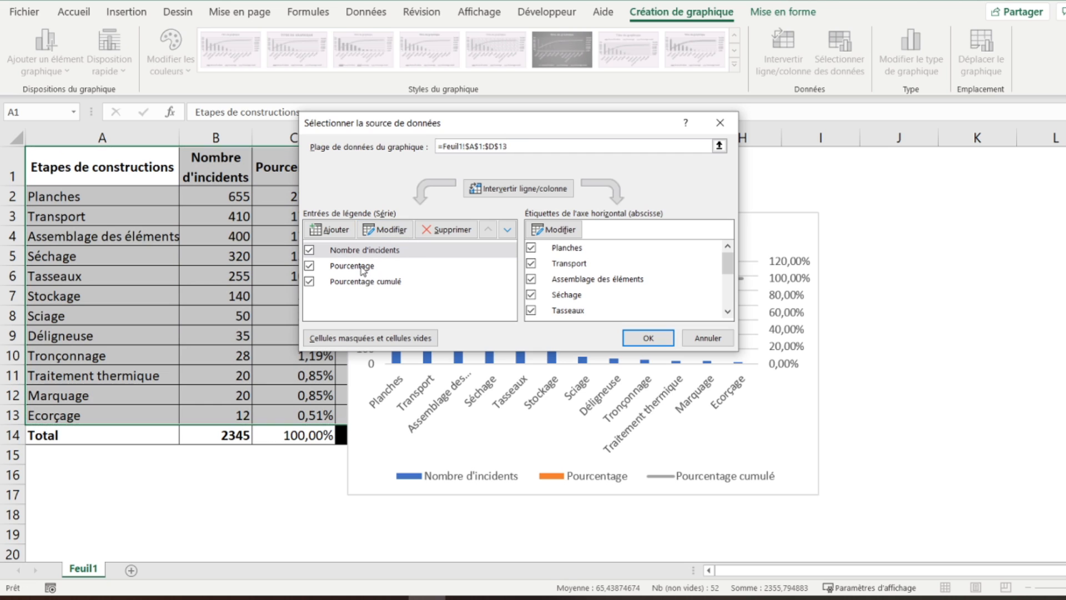
left_click(369, 269)
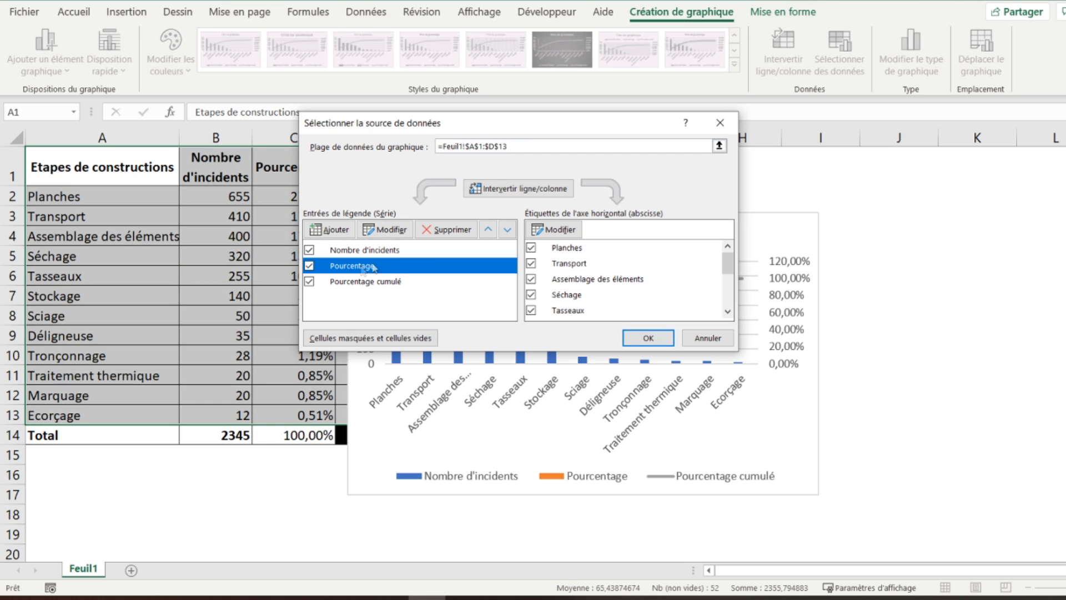
left_click(441, 229)
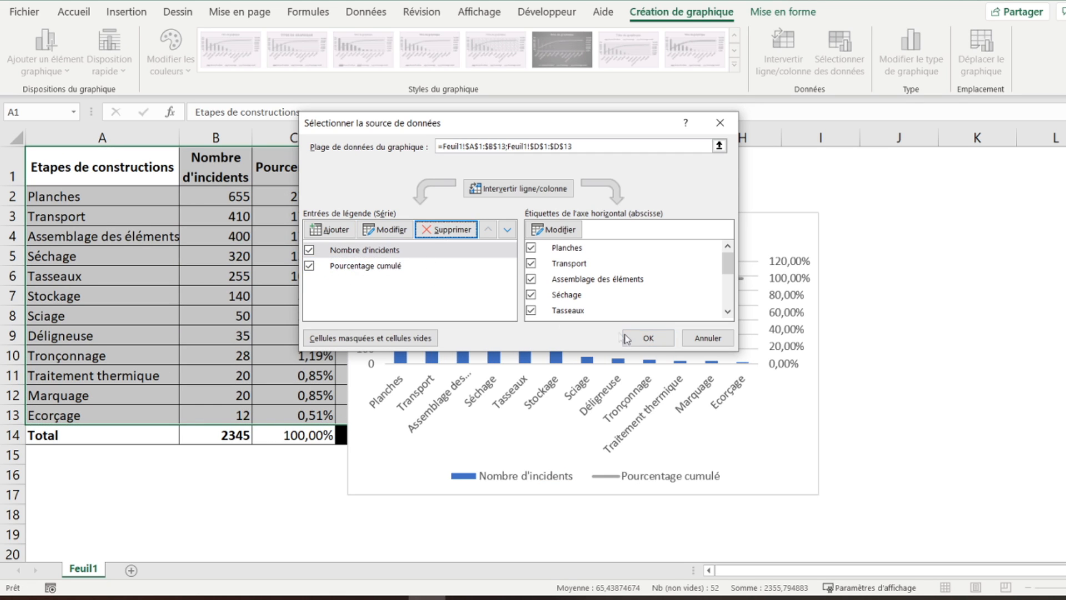
left_click(646, 338)
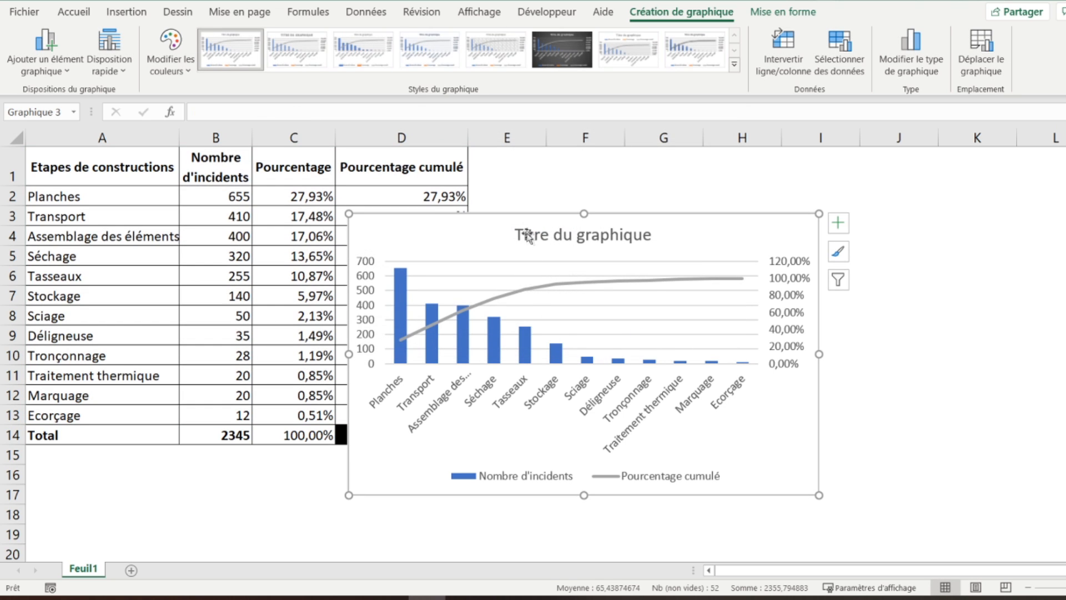
Replace the chart's placeholder title with Diagramme de Pareto and make the title bold.
left_click(551, 238)
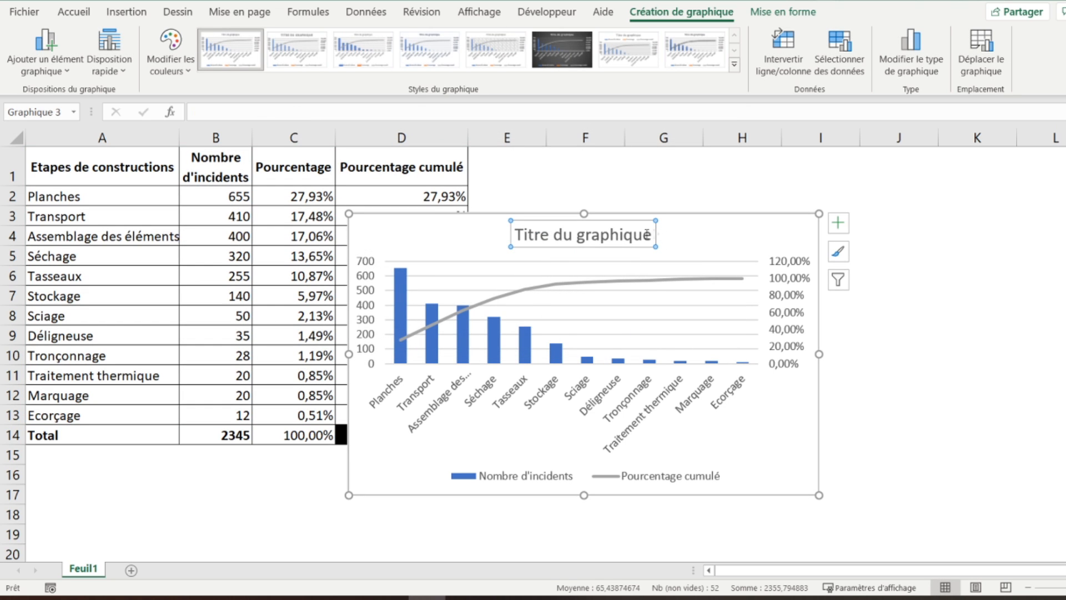
left_click_drag(648, 237, 518, 248)
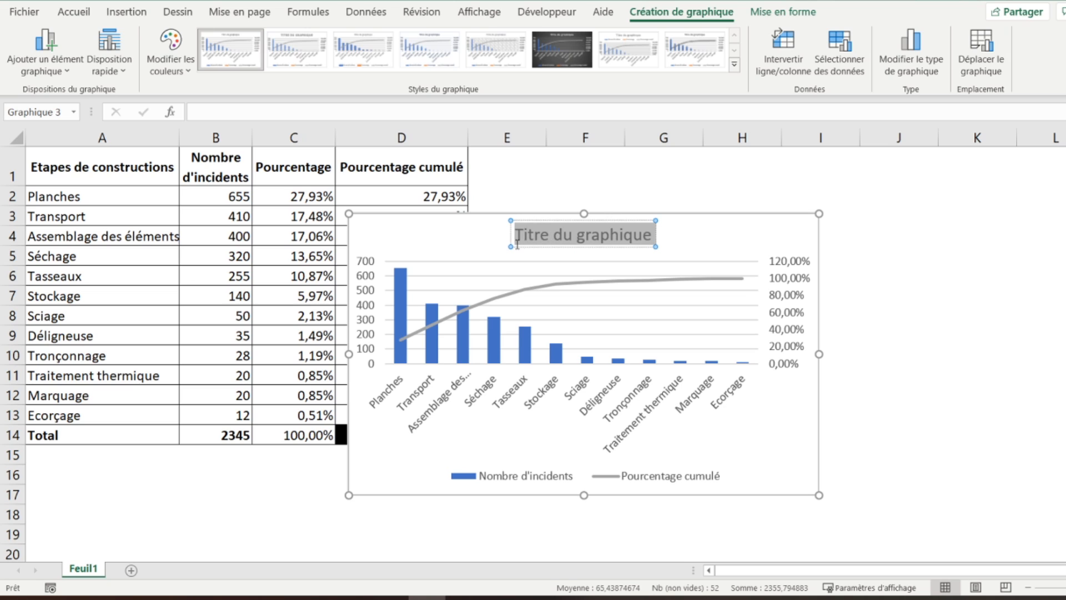
type("D")
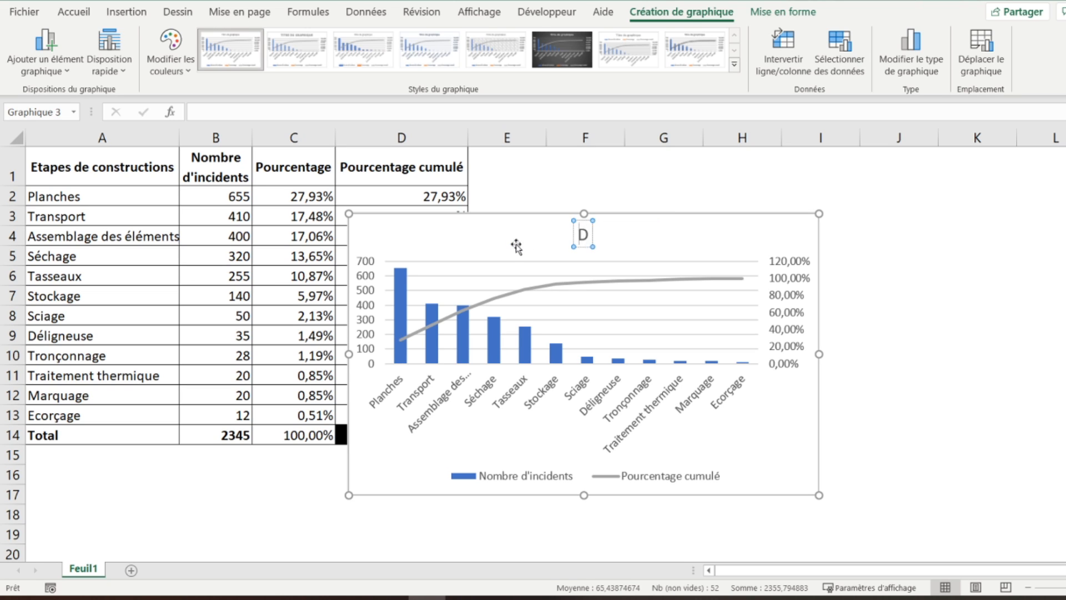
type("iagramme de Pareto")
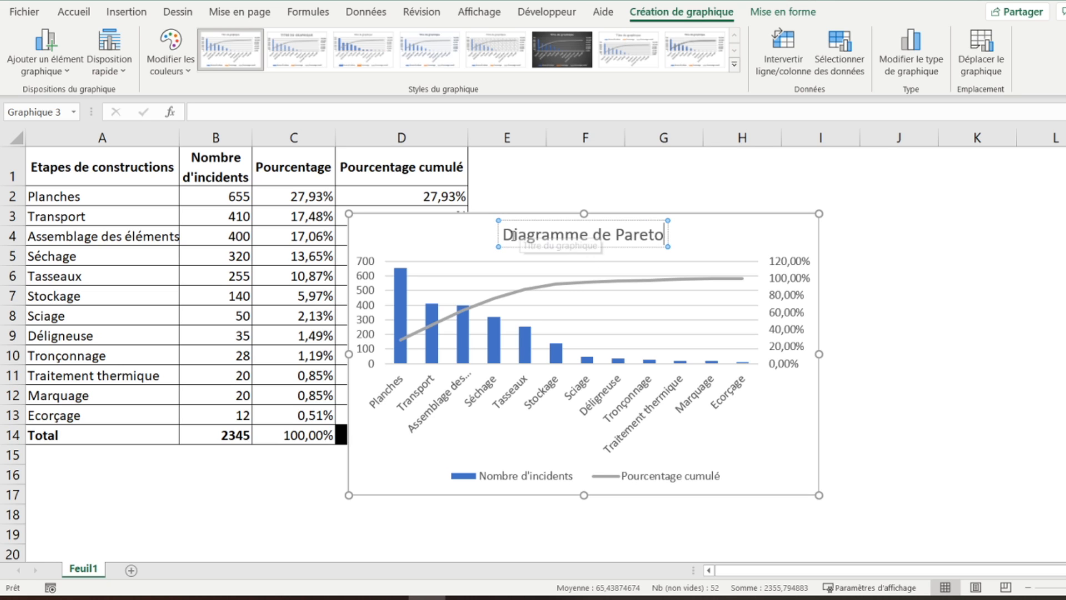
left_click_drag(503, 234, 666, 235)
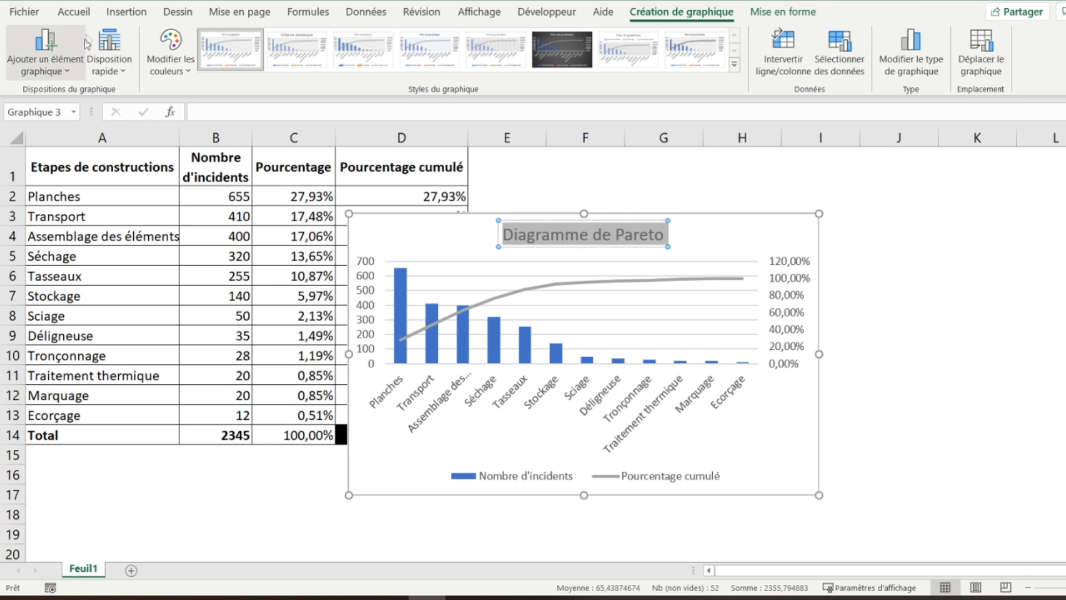
left_click(76, 13)
left_click(89, 66)
Move the chart beside the table, starting at column E, so it does not cover the data, and deselect it.
left_click_drag(459, 217, 571, 163)
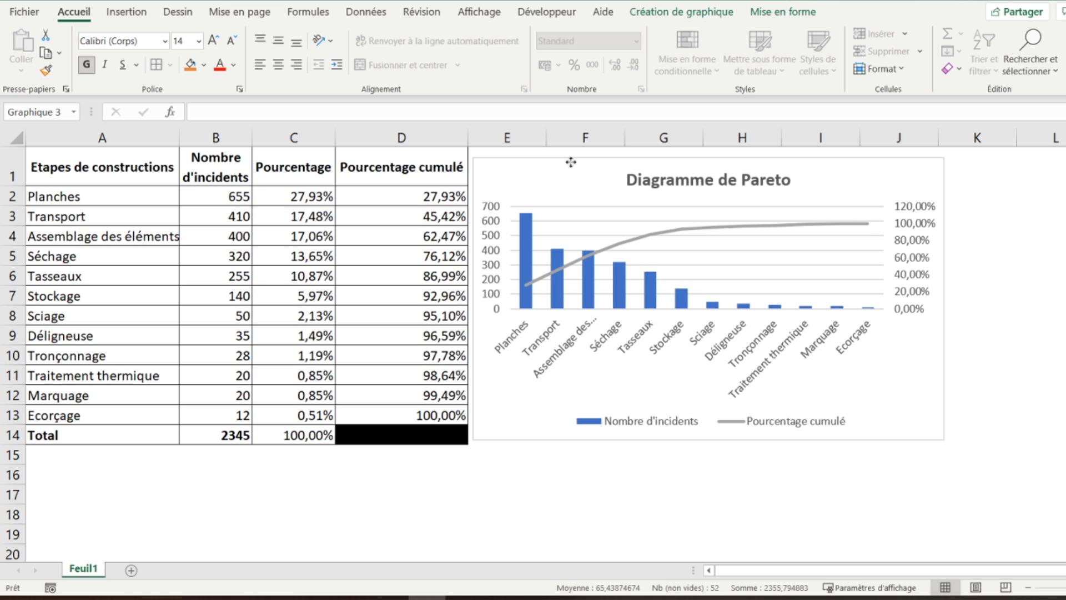
left_click(77, 165)
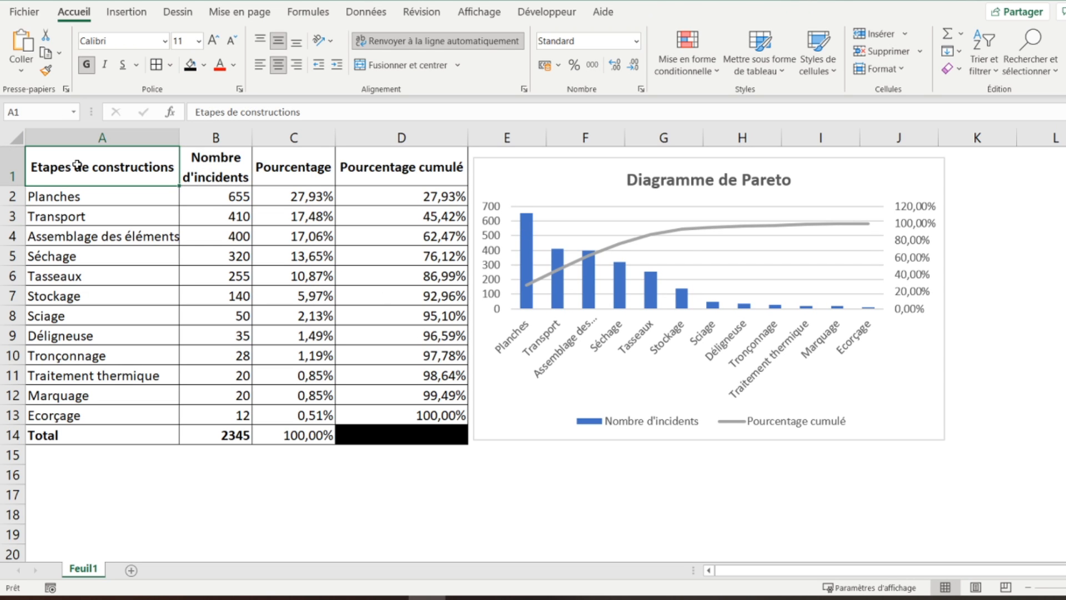